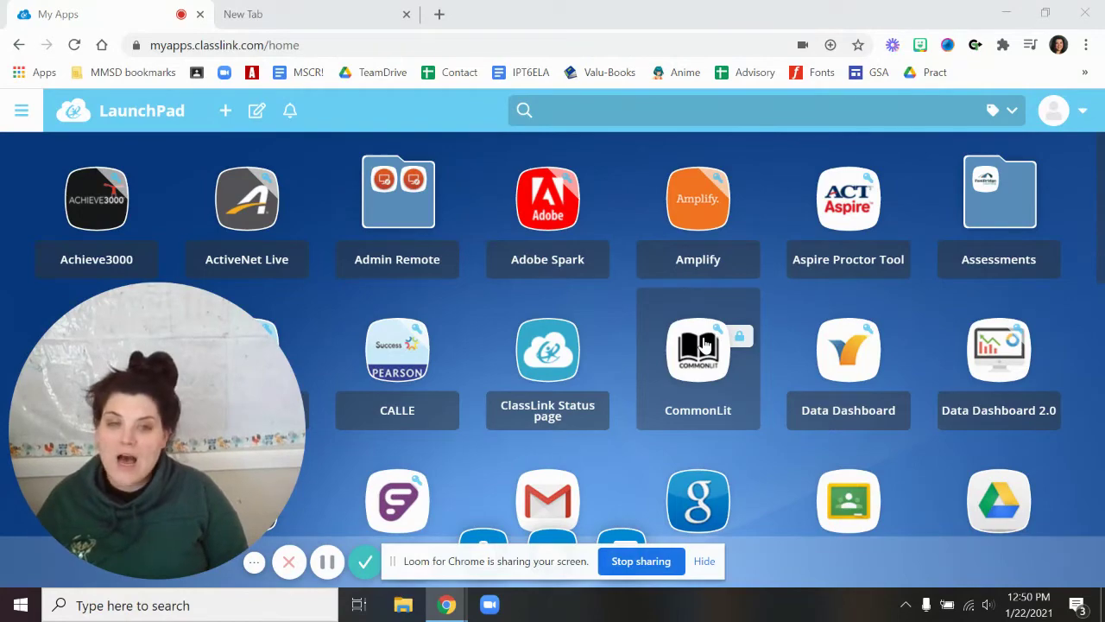
- Close the empty New Tab, leaving only the My Apps LaunchPad tab open
click(706, 566)
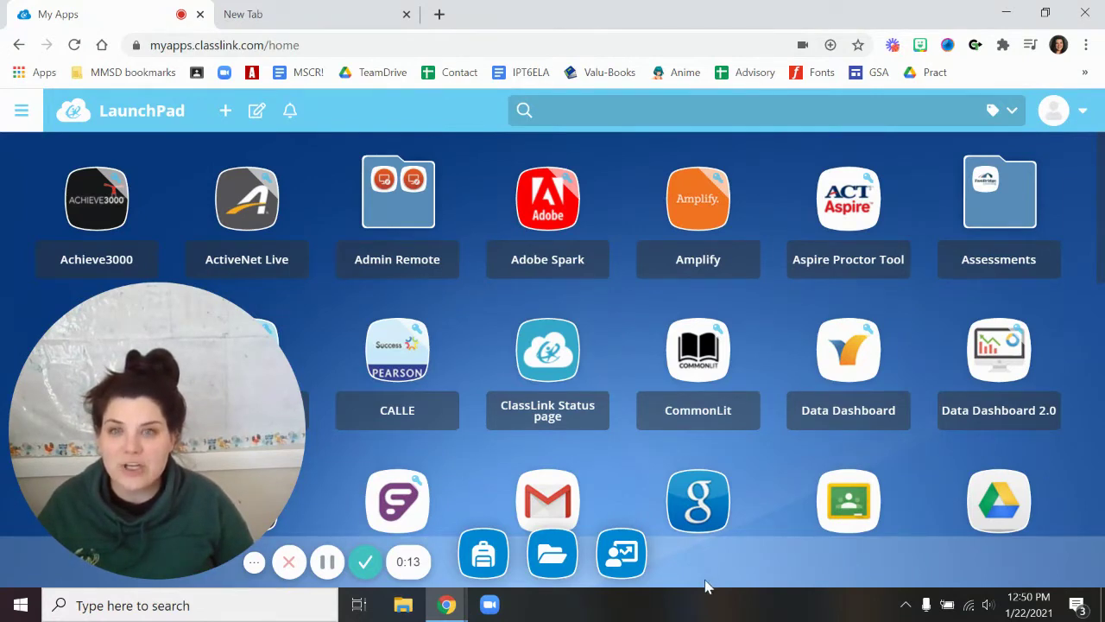
click(270, 14)
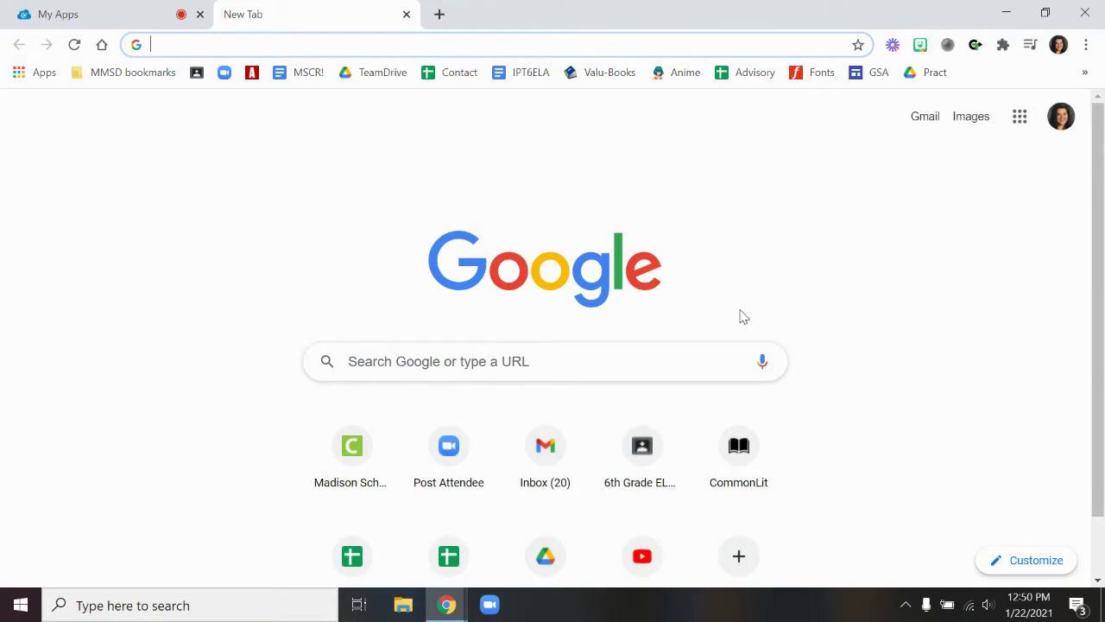
click(406, 14)
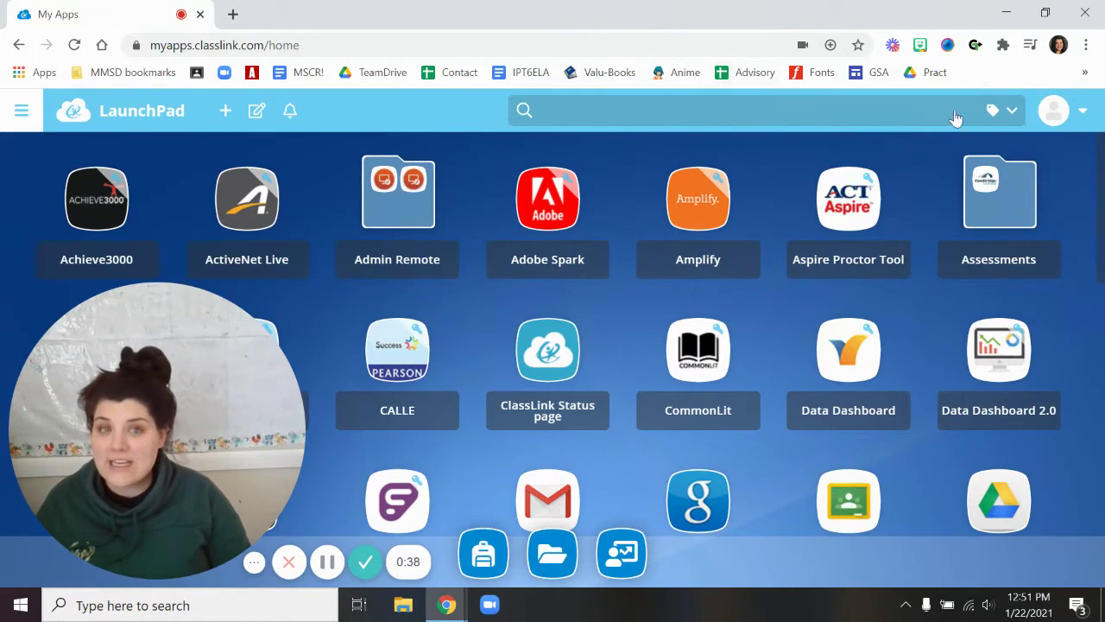
click(140, 77)
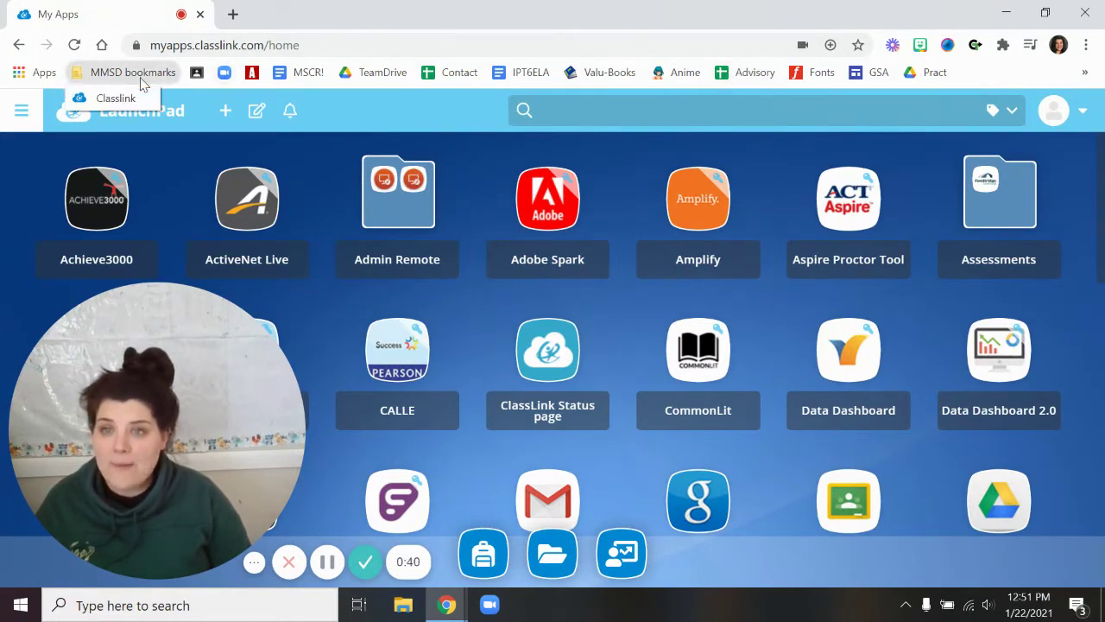
click(111, 100)
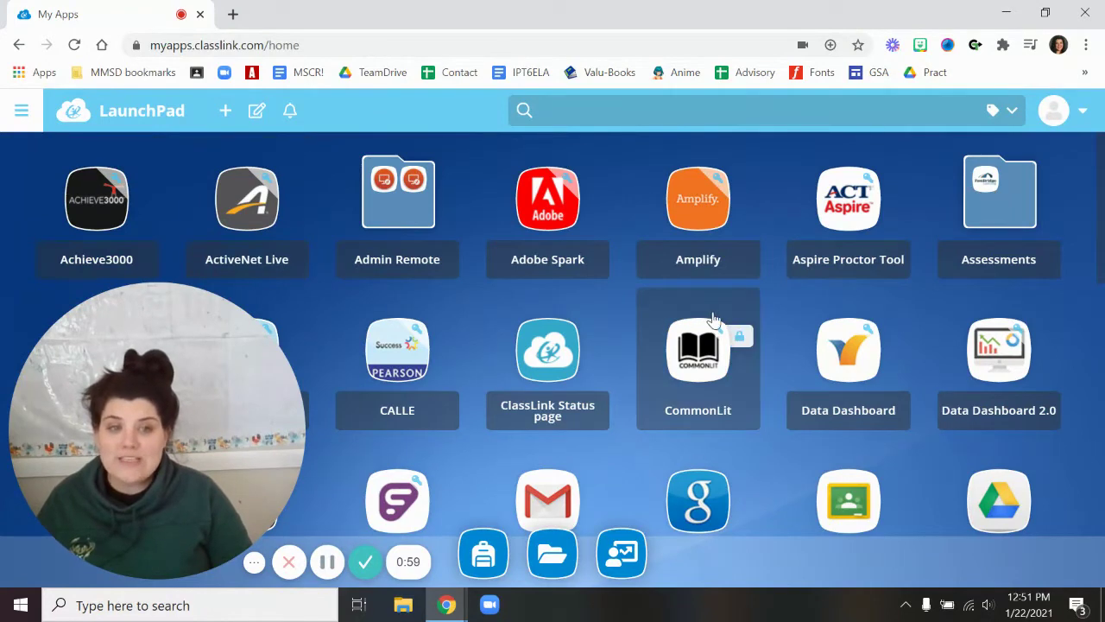
scroll(714, 320, down, 1)
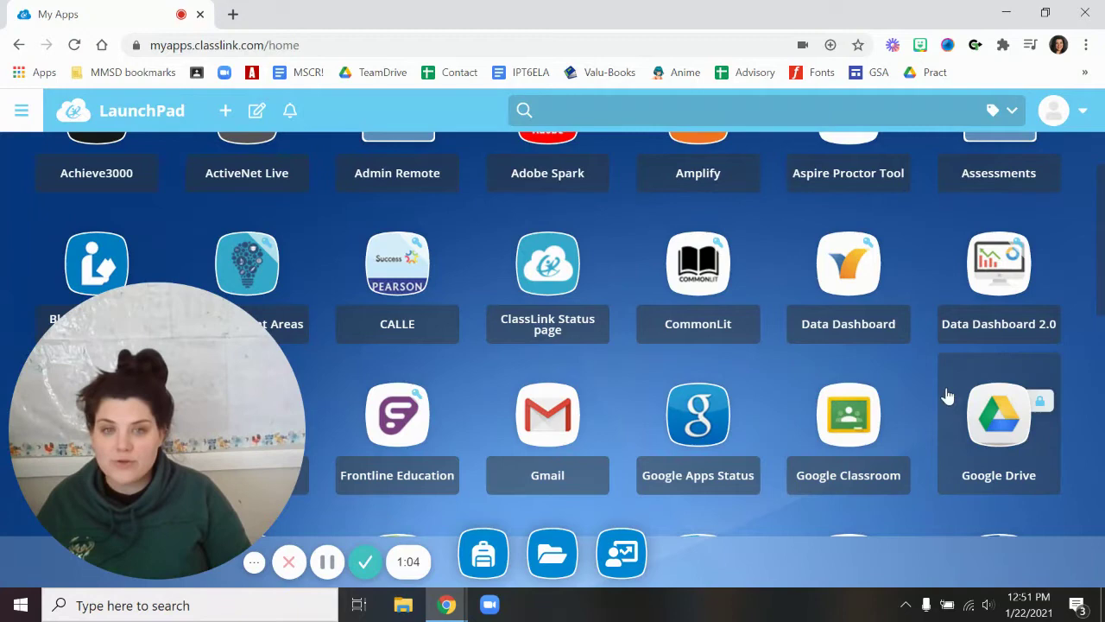
scroll(679, 365, up, 1)
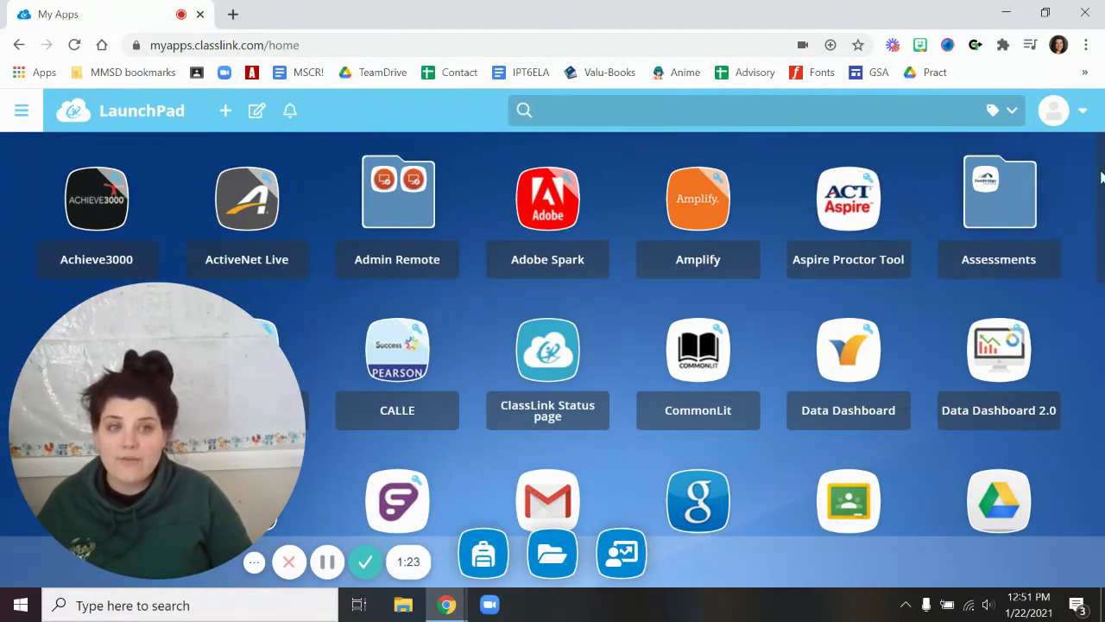
- Open the Assessments folder tile, reopening it after it closes, to reveal Fastbridge
click(979, 207)
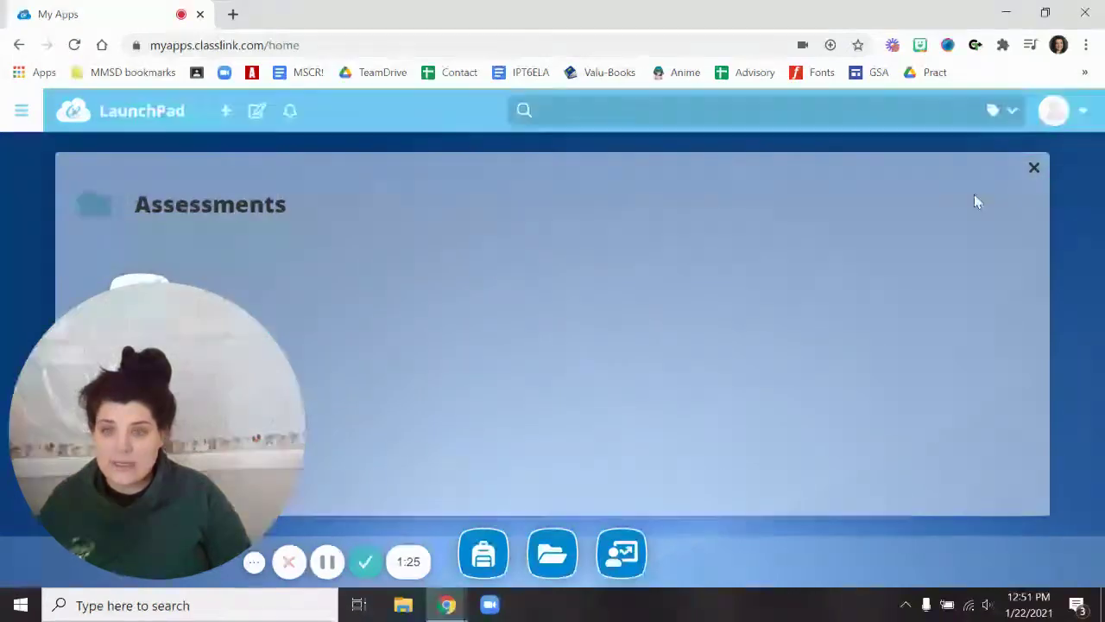
drag(163, 385, 785, 368)
key(Escape)
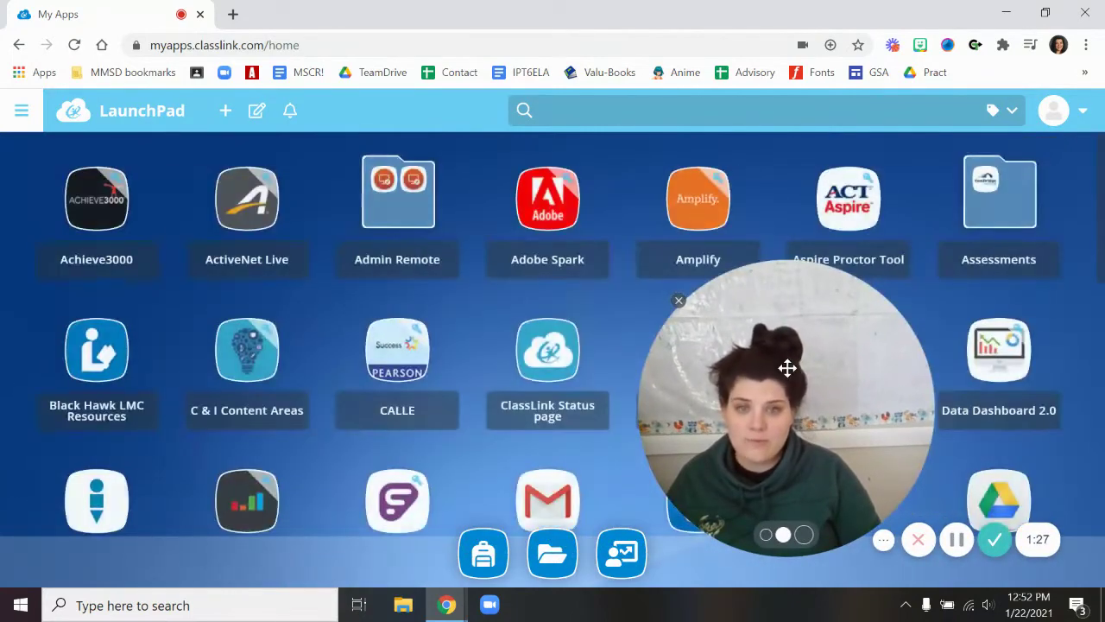
click(993, 214)
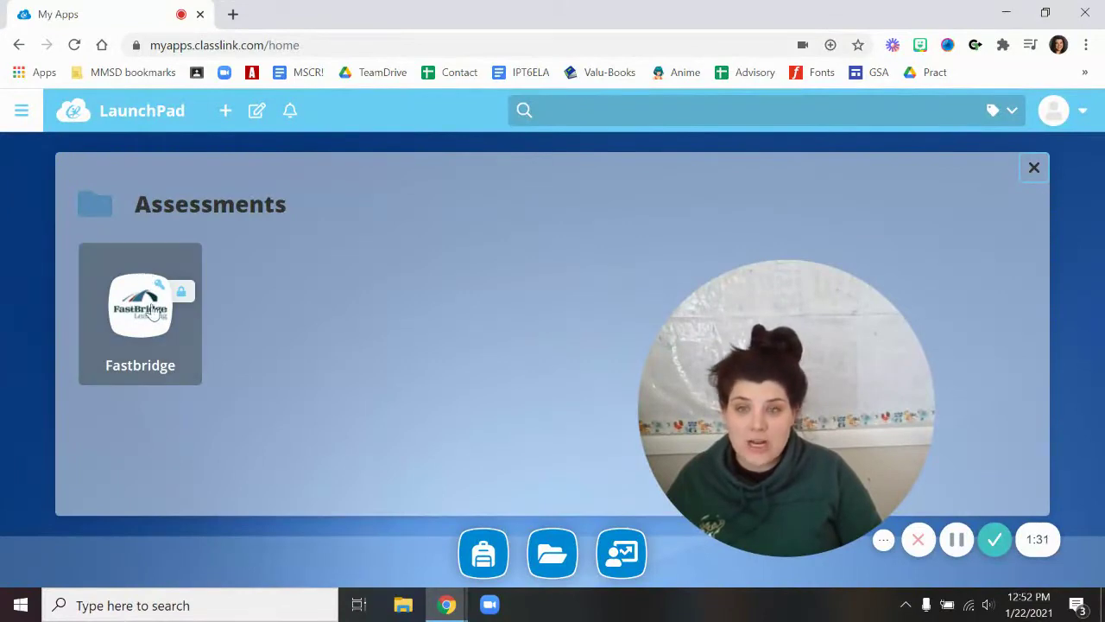
click(173, 345)
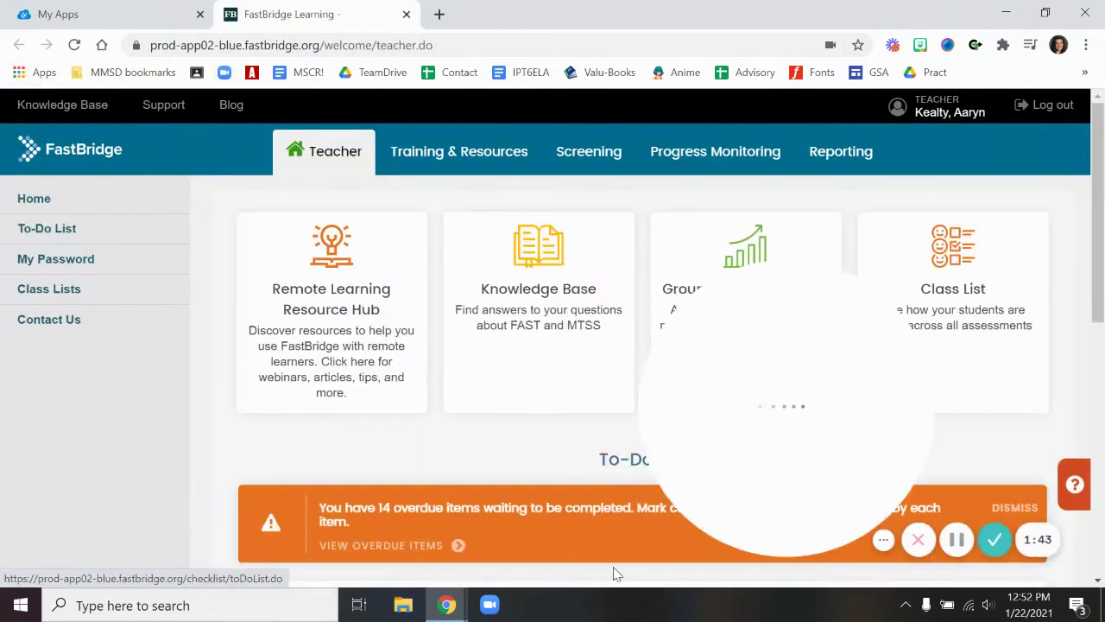
click(407, 14)
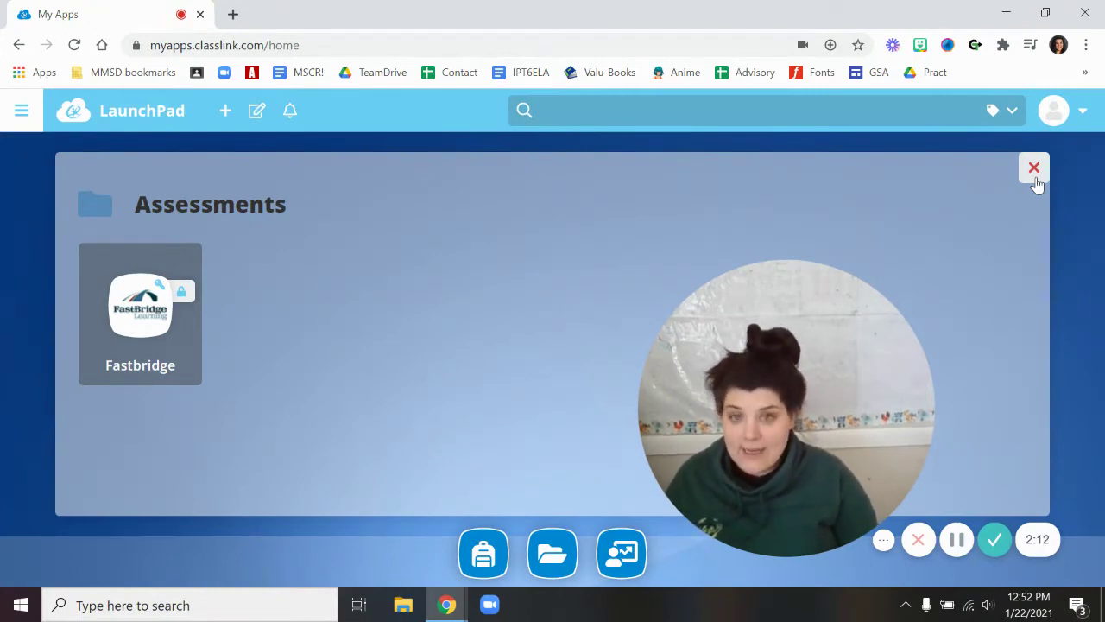
- Close the Assessments panel and scroll the app grid down and back to the top row
click(1034, 178)
scroll(493, 334, down, 3)
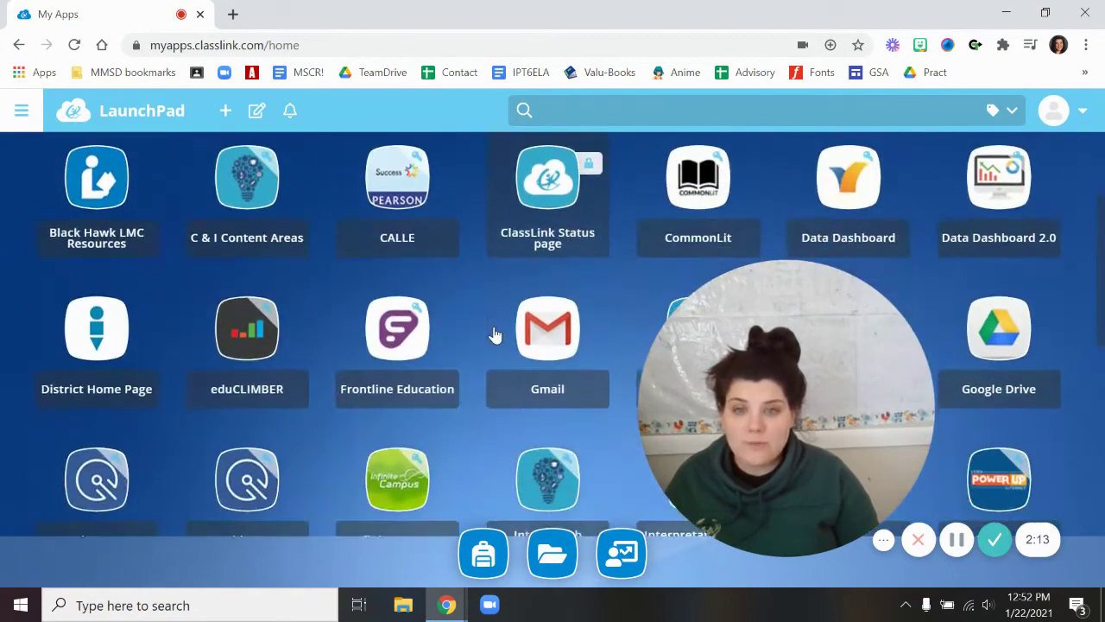
scroll(493, 333, down, 1)
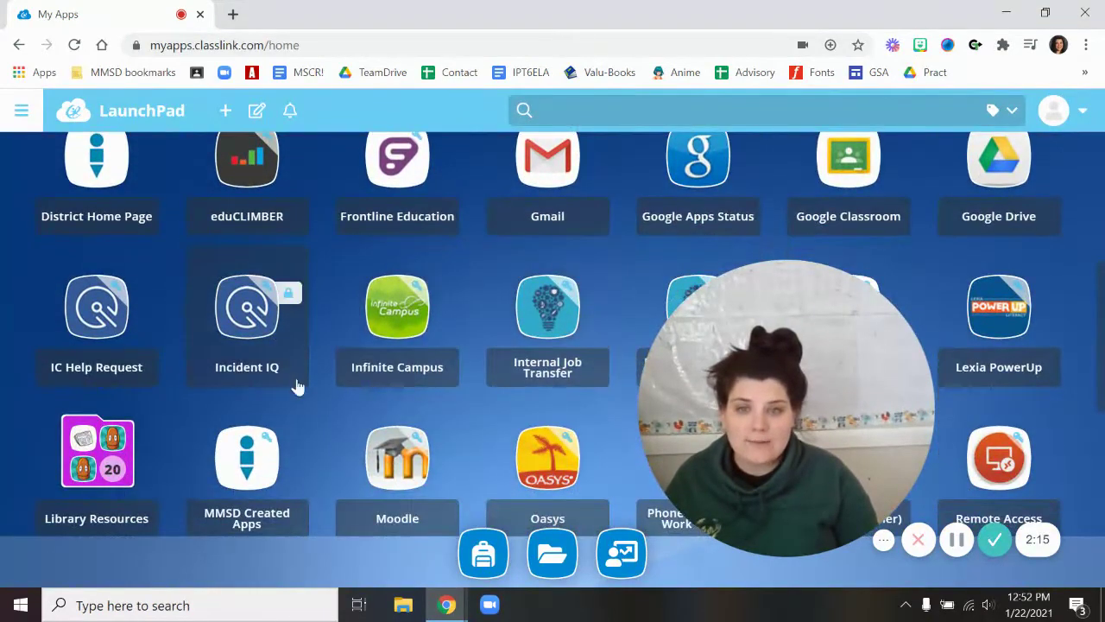
scroll(302, 386, up, 1)
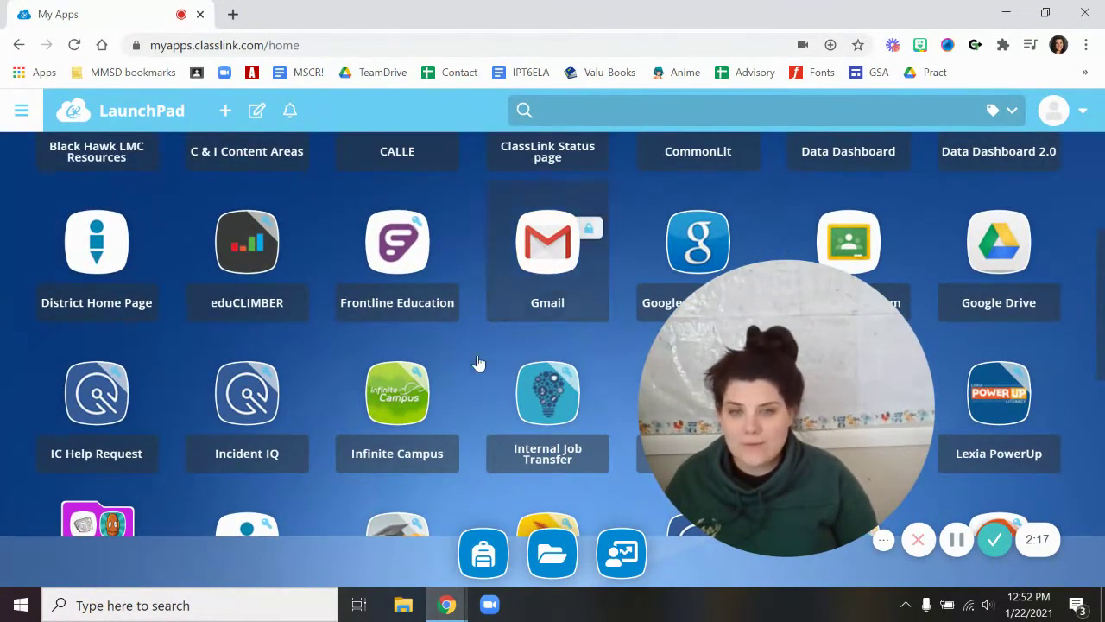
scroll(446, 351, up, 1)
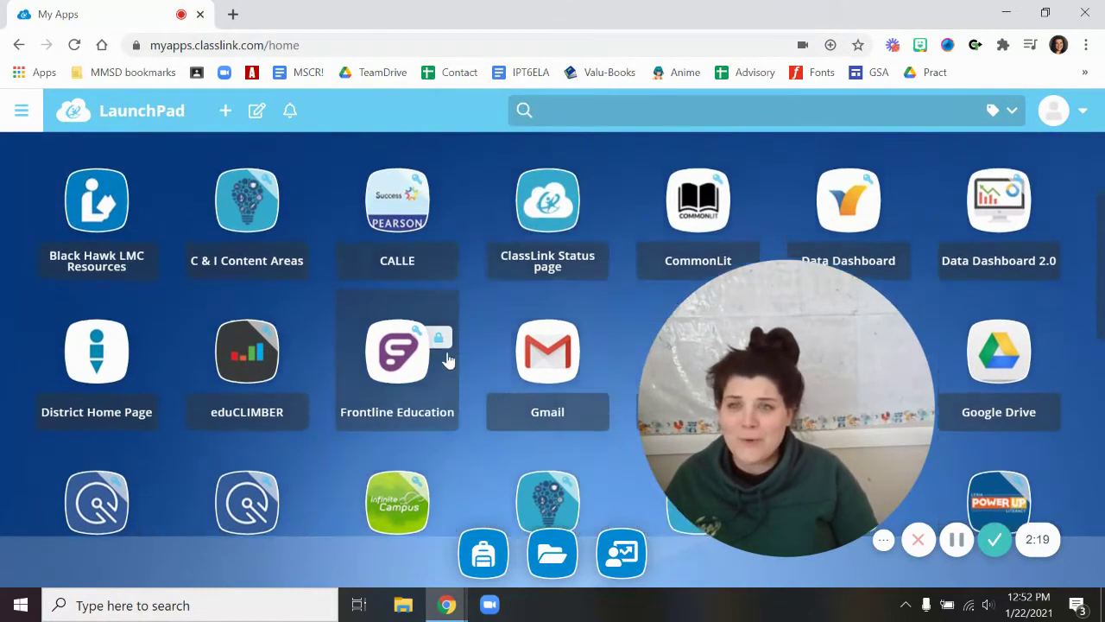
scroll(446, 360, up, 1)
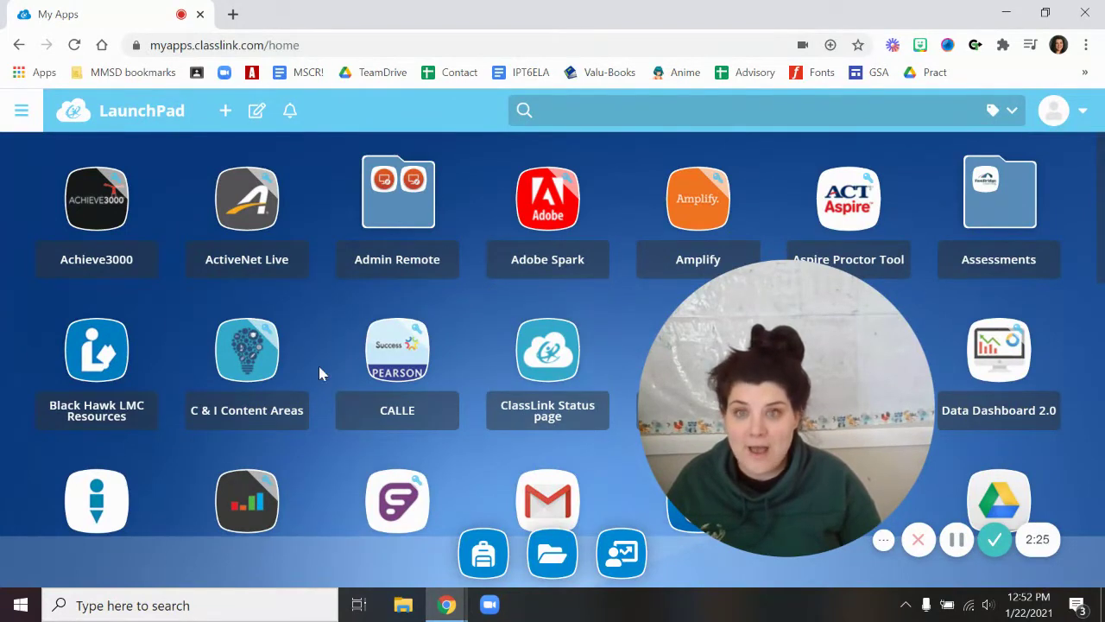
- Search the web for 'iready' in a new browser tab
click(233, 15)
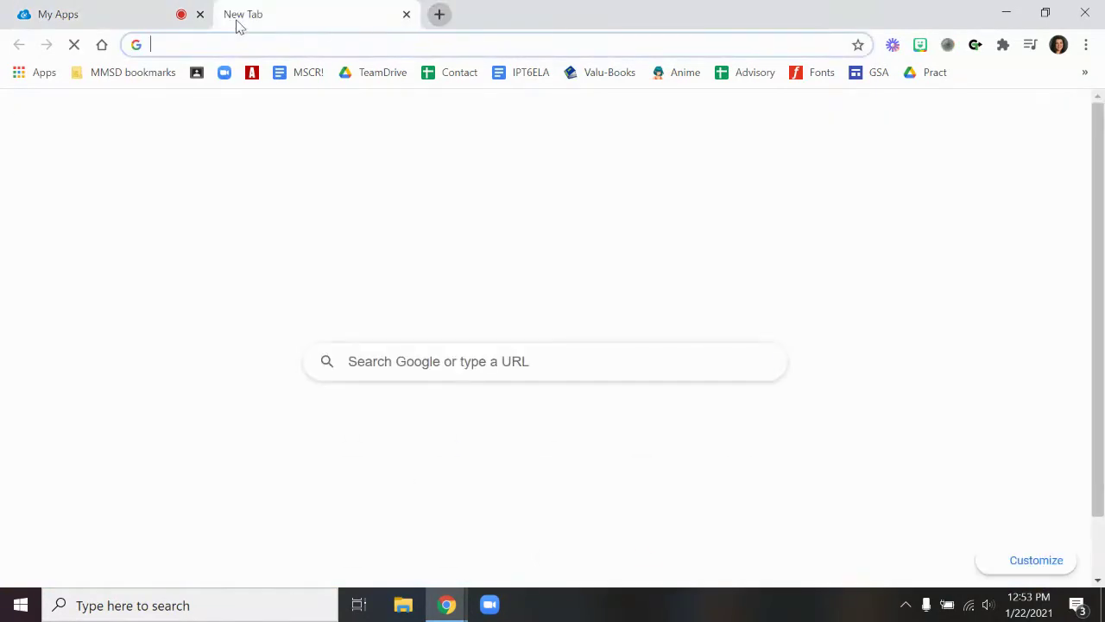
text(iready)
key(Return)
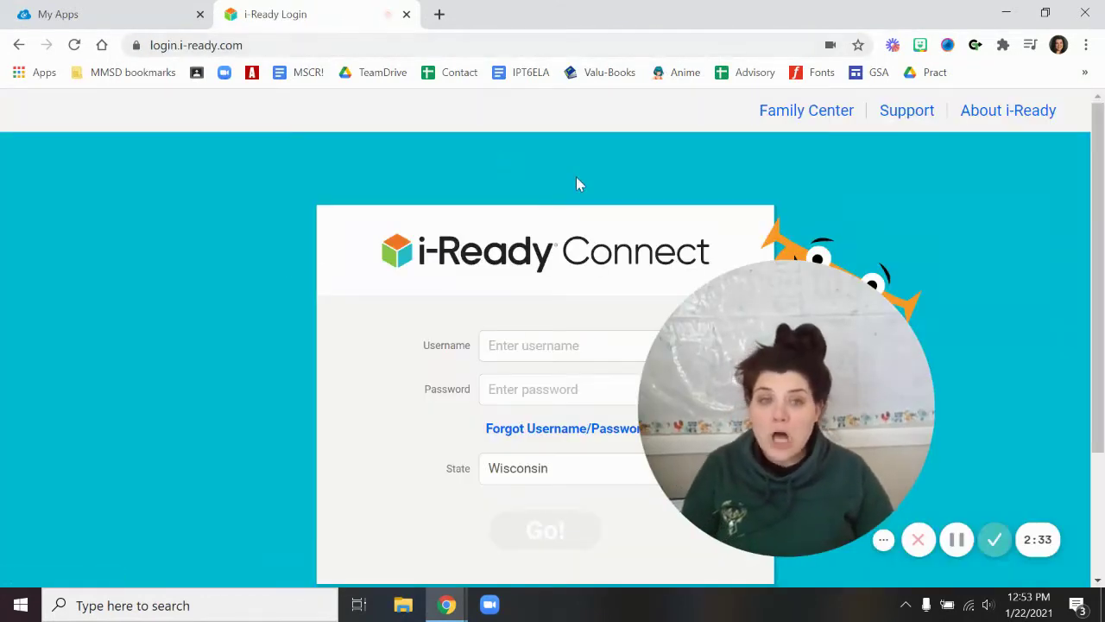
drag(797, 363, 165, 368)
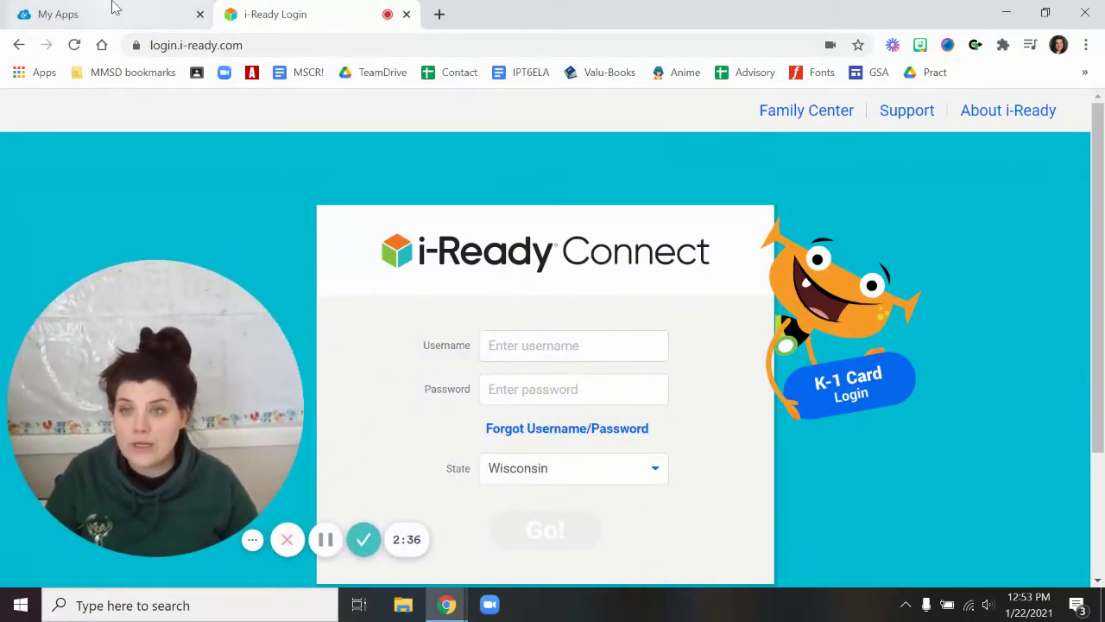
- Enter 'student ID#' as the Connect username and leave Password empty
click(545, 337)
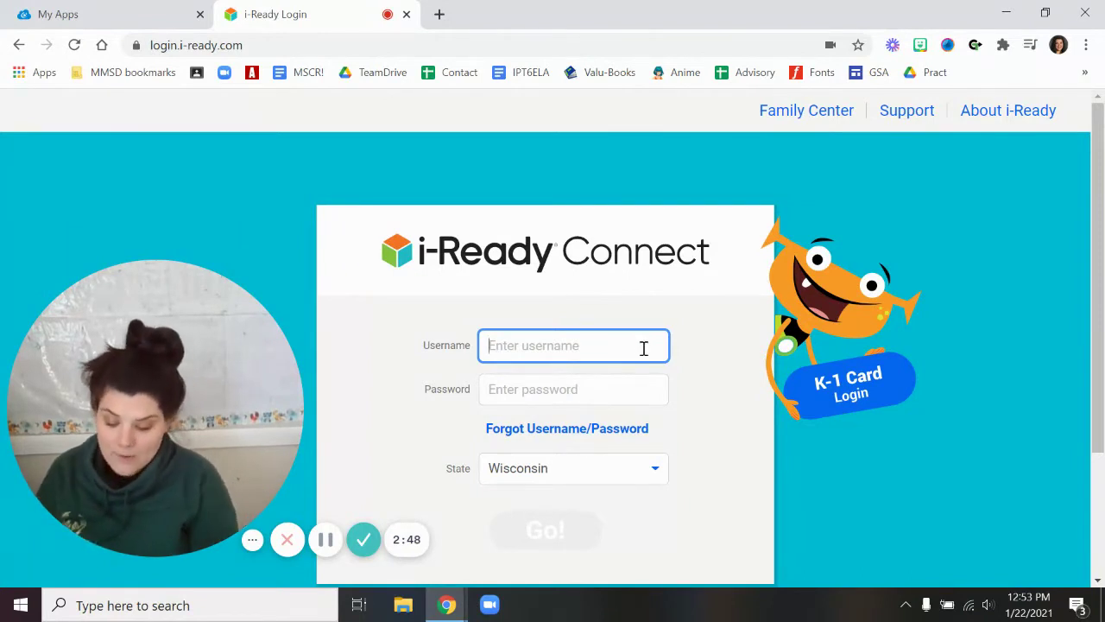
text(student)
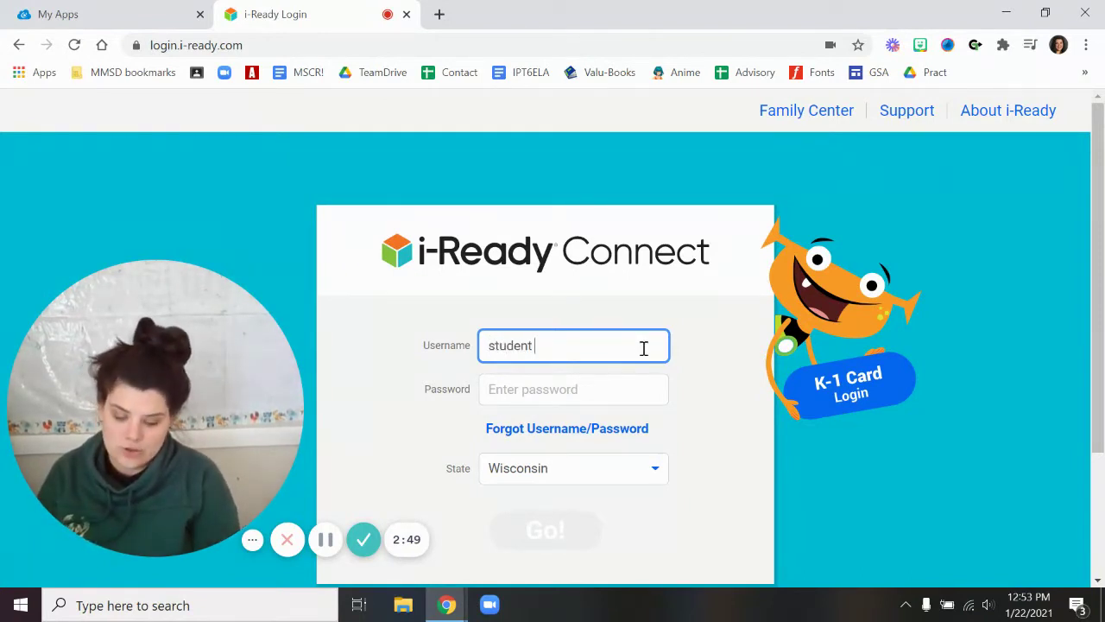
text( ID#)
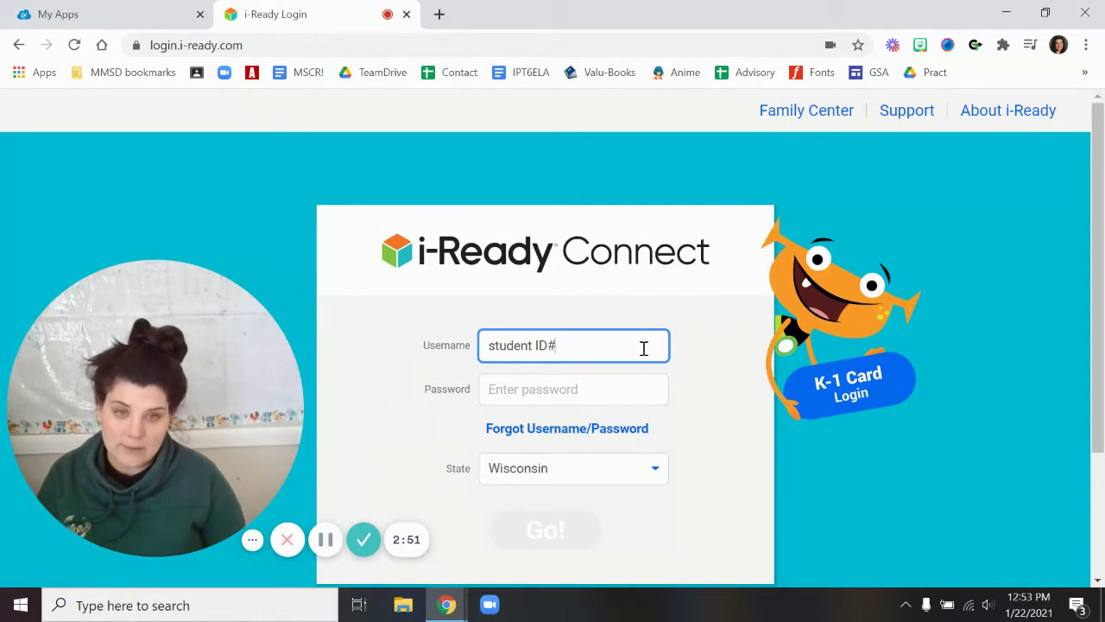
click(629, 390)
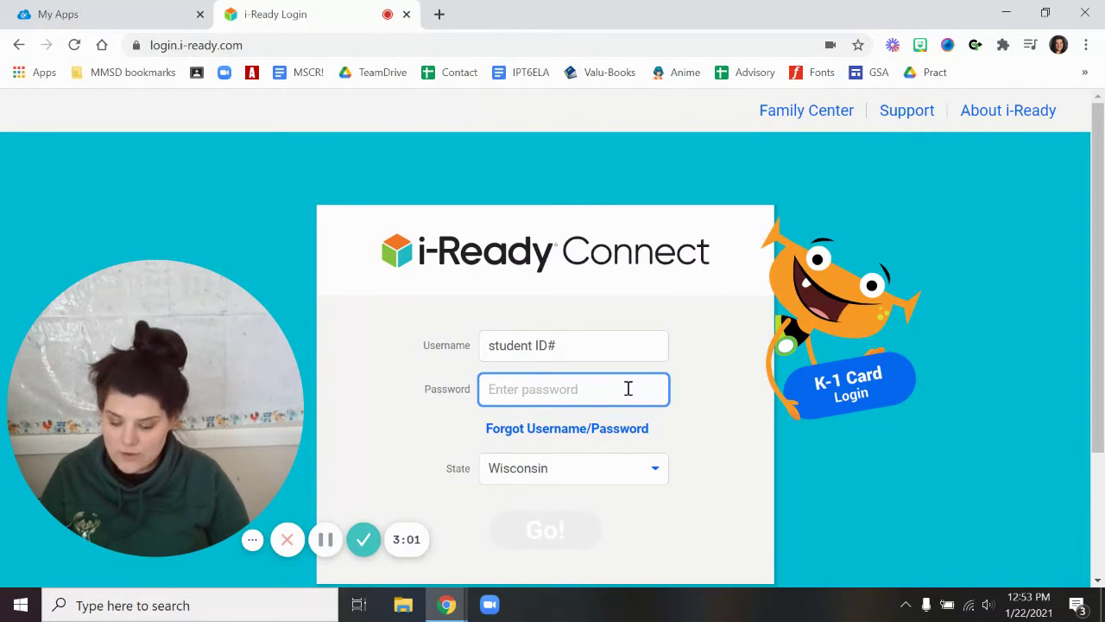
text(a)
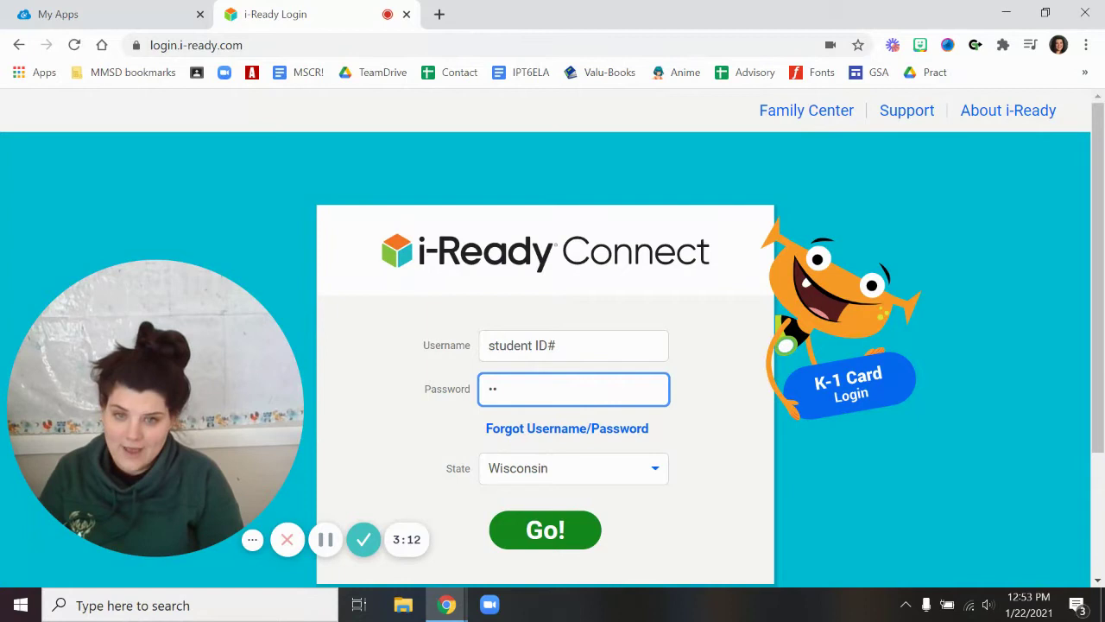
key(BackSpace)
key(BackSpace)
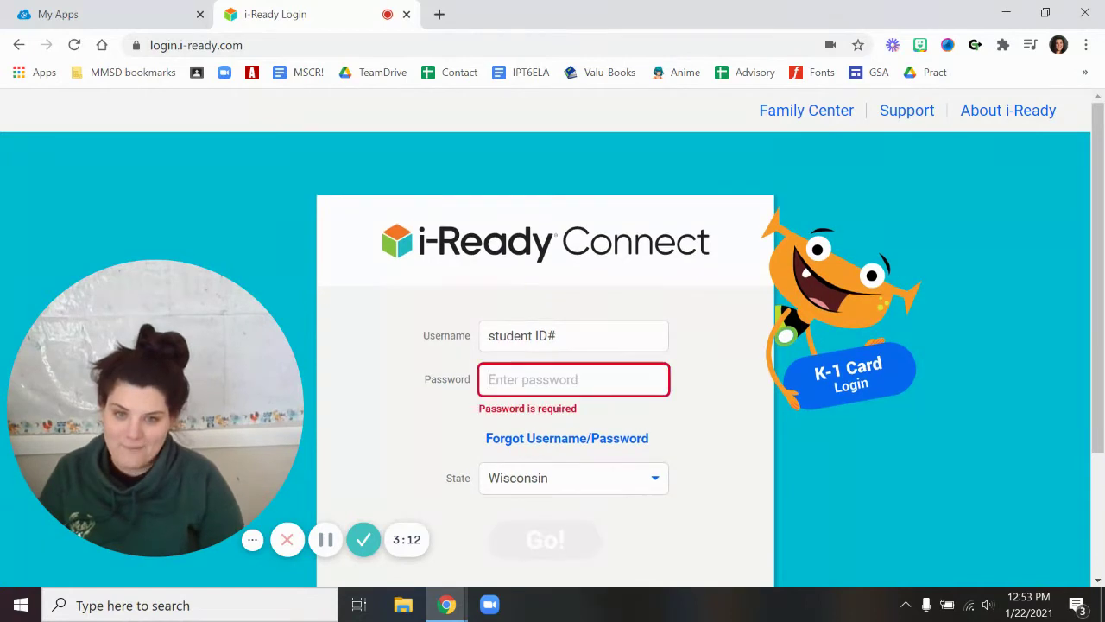
- Replace the username with a sample student ID, then with the format xMMDDYYX
triple_click(594, 340)
text(x)
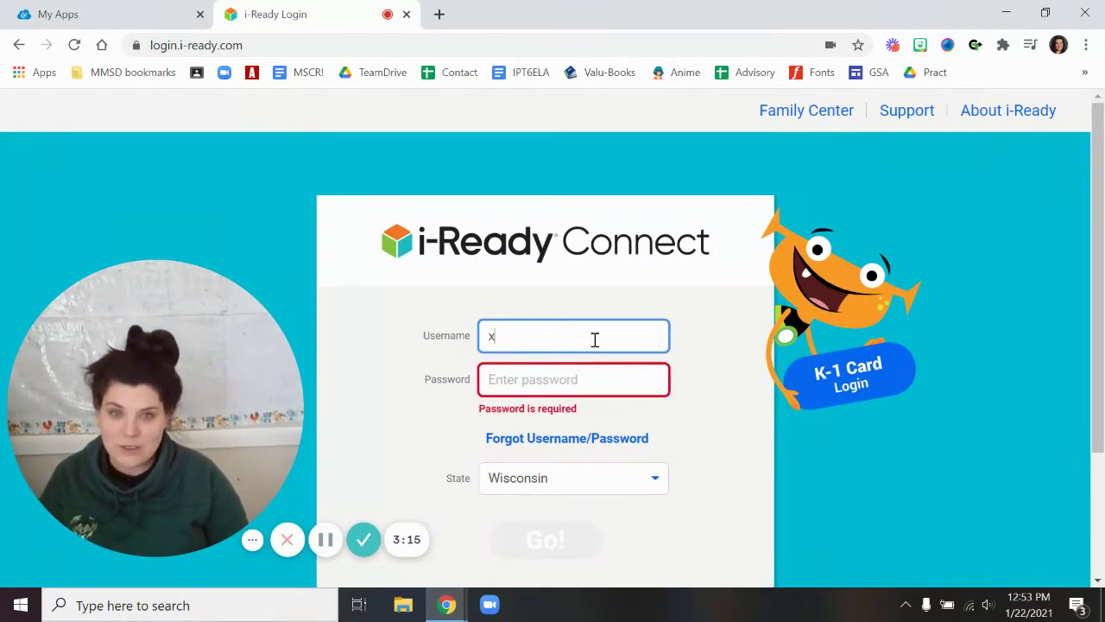
click(593, 380)
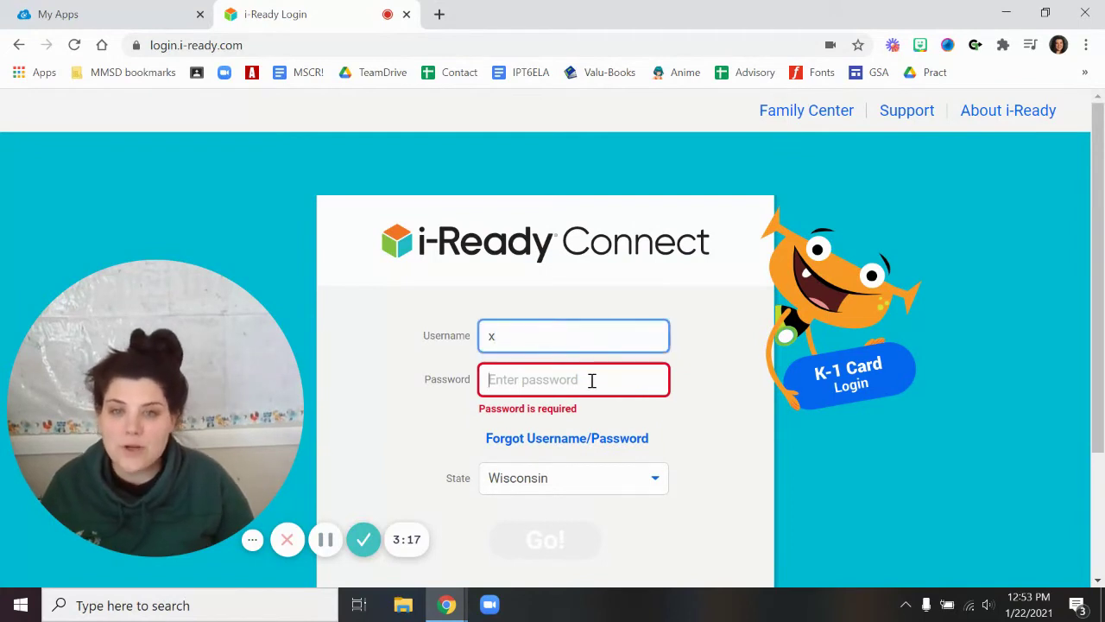
text(xxxxx)
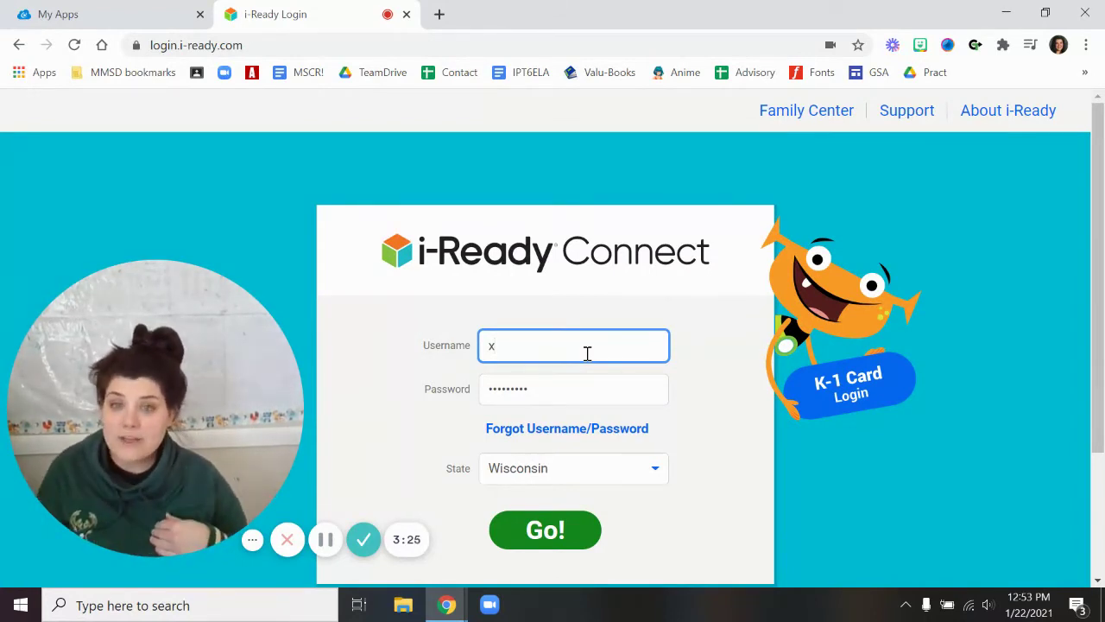
text(01)
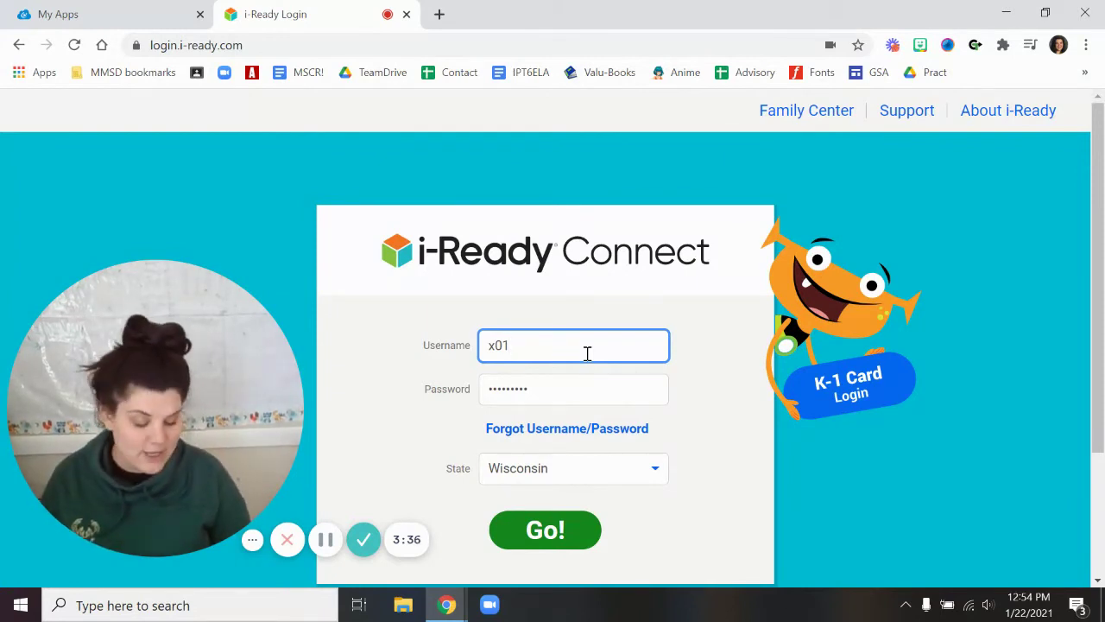
text(22)
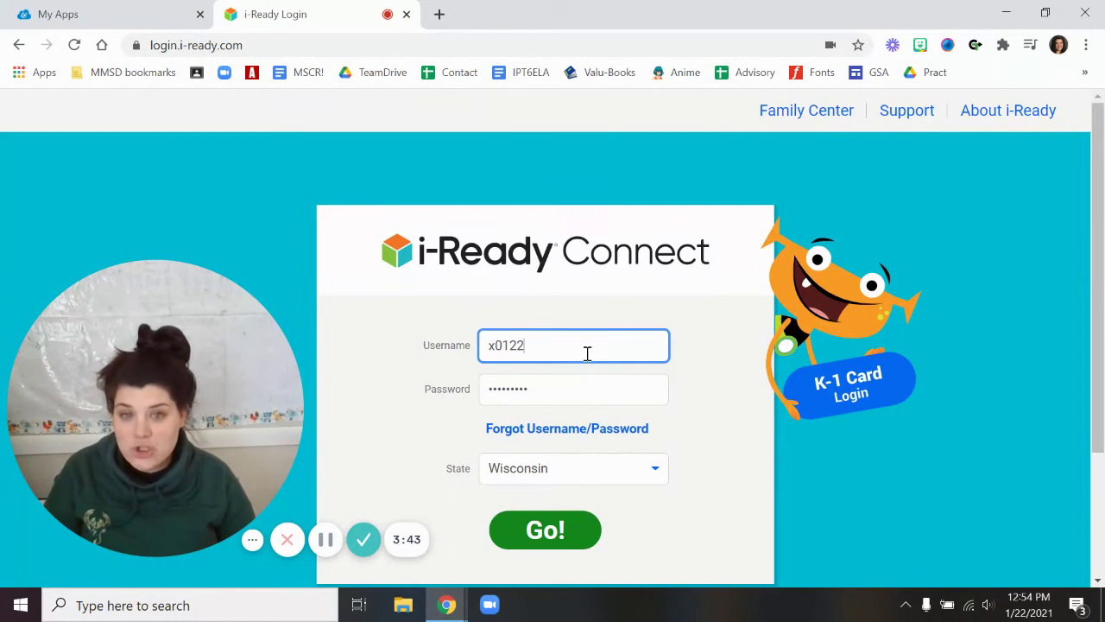
text(01)
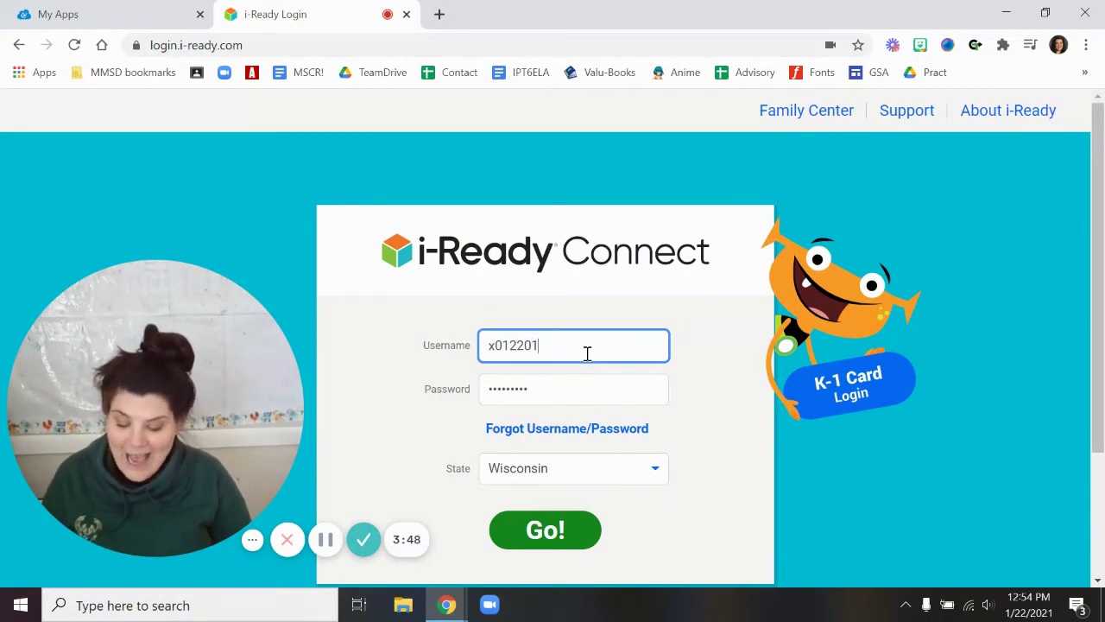
text(X)
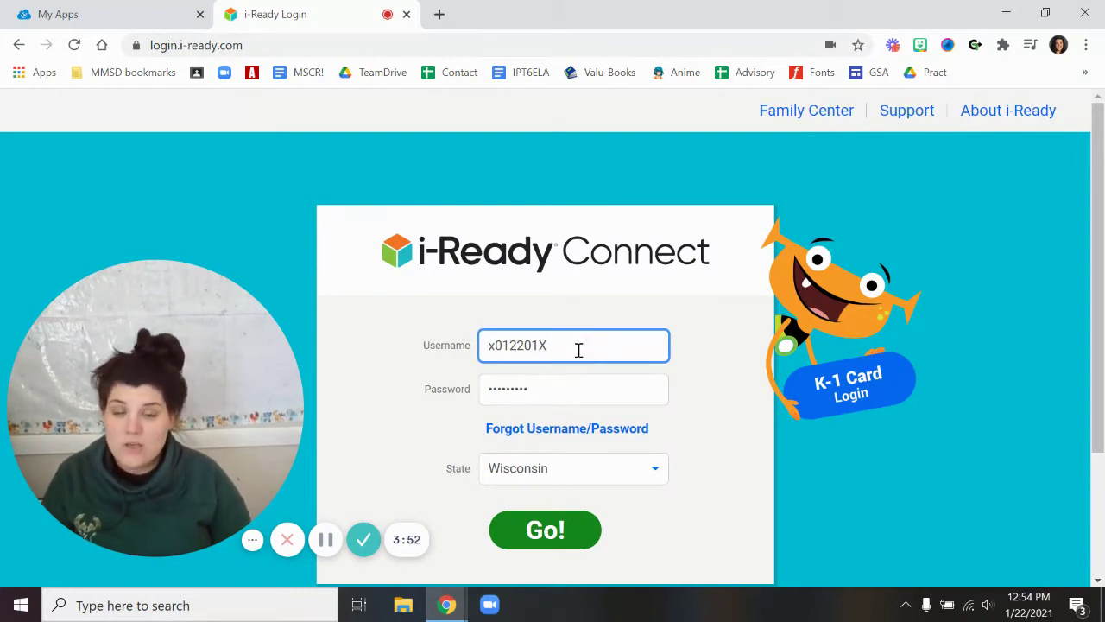
drag(578, 349, 443, 346)
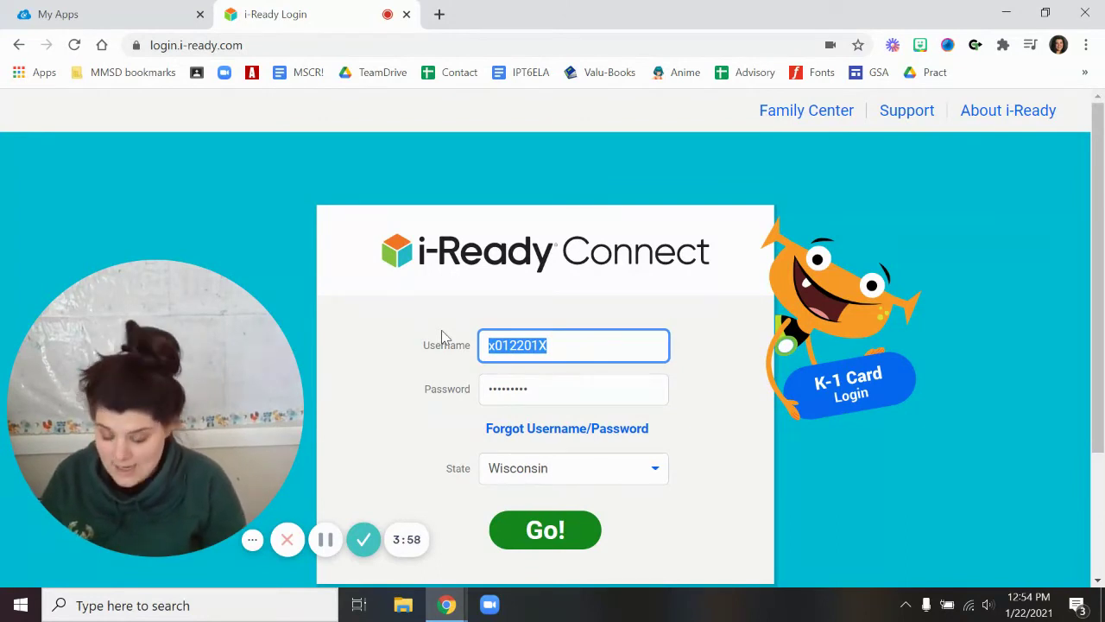
text(x)
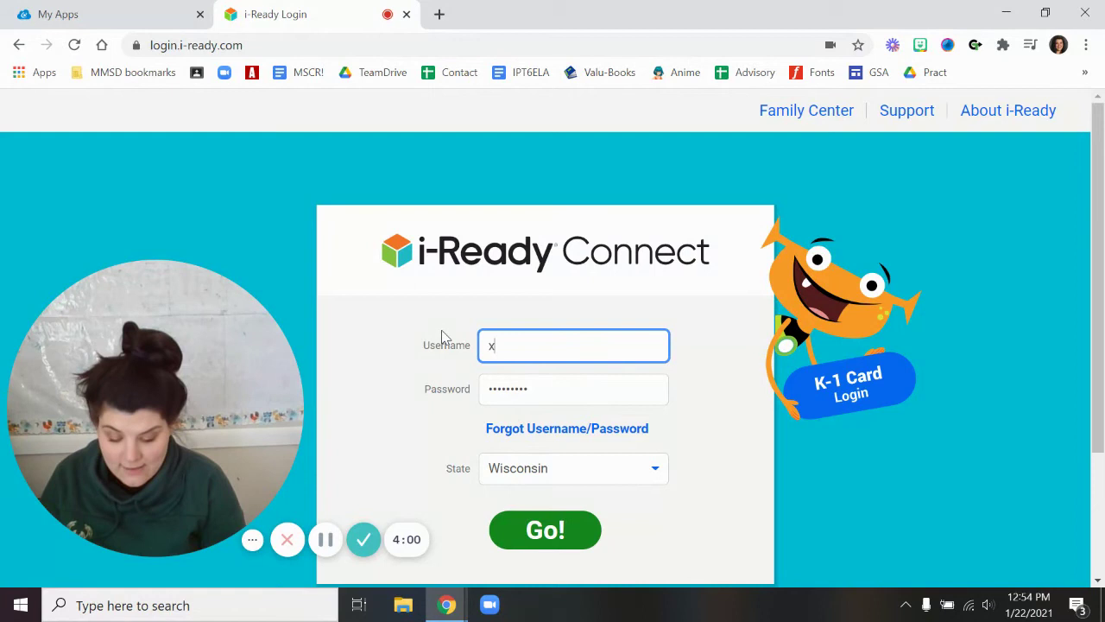
text(MM)
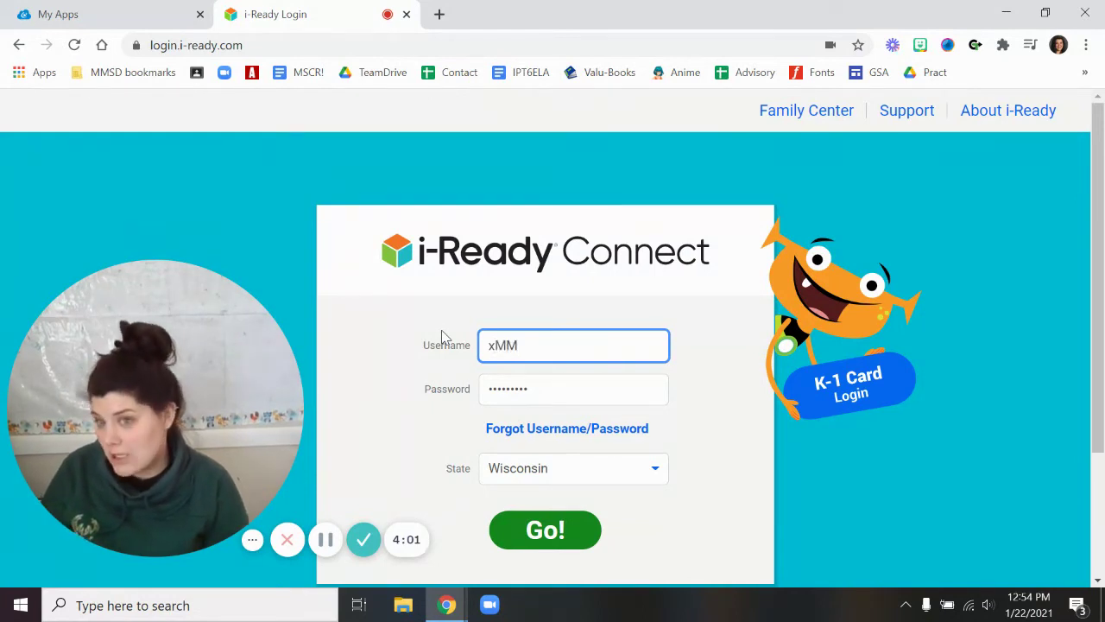
text(DD)
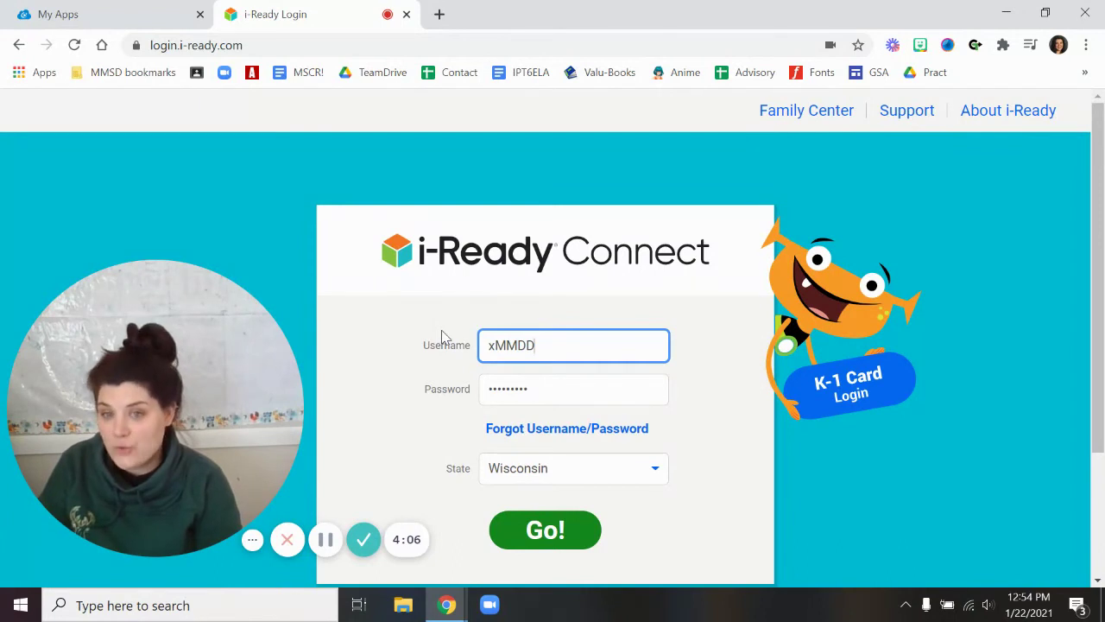
text(YYX)
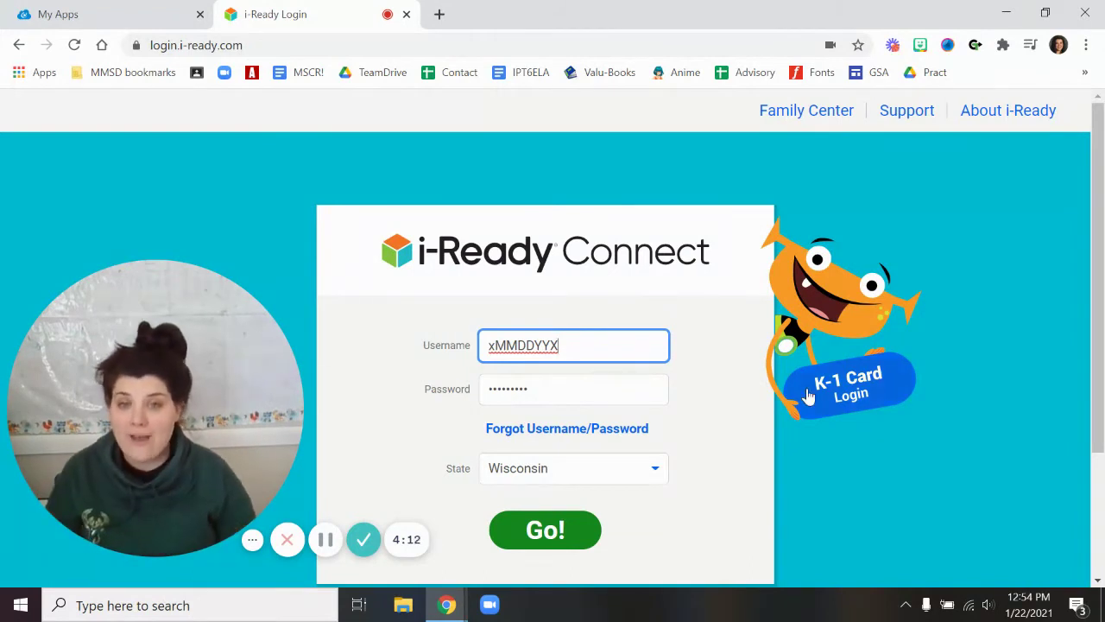
- Change the username from xMMDDYYX to 'Student ID #', ready for the password
drag(612, 343, 491, 346)
key(BackSpace)
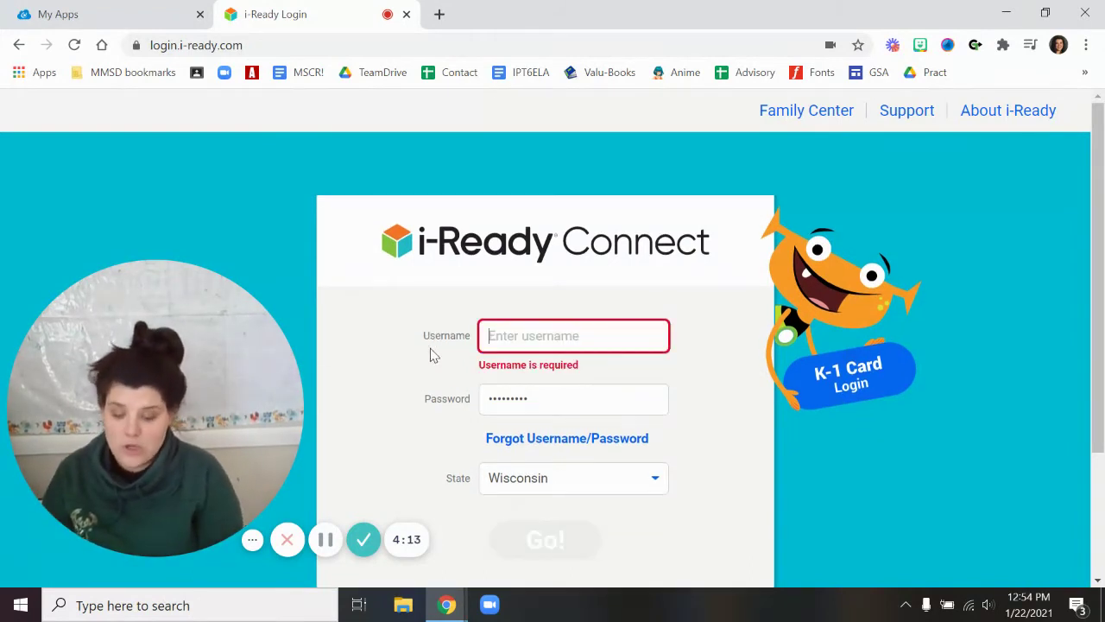
text(Student id)
key(BackSpace)
key(BackSpace)
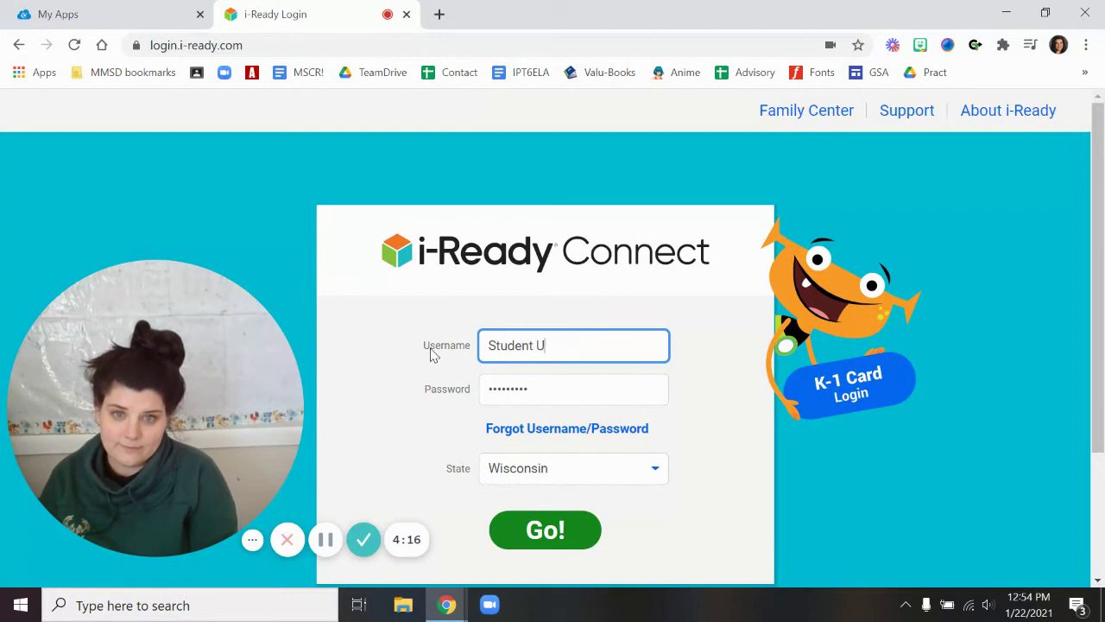
text(ID #)
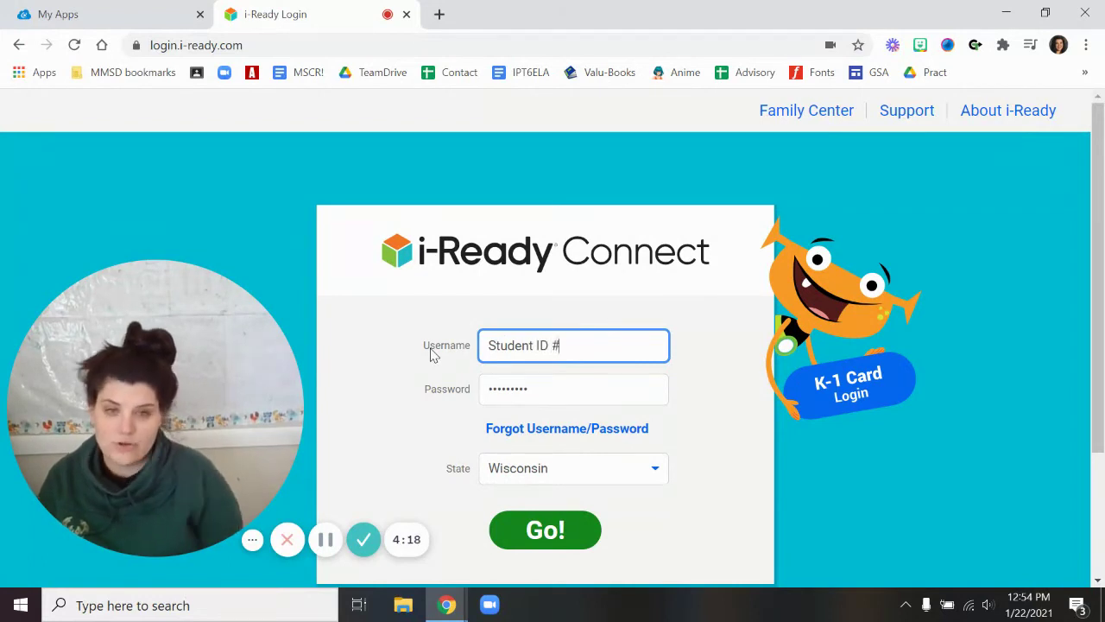
click(612, 392)
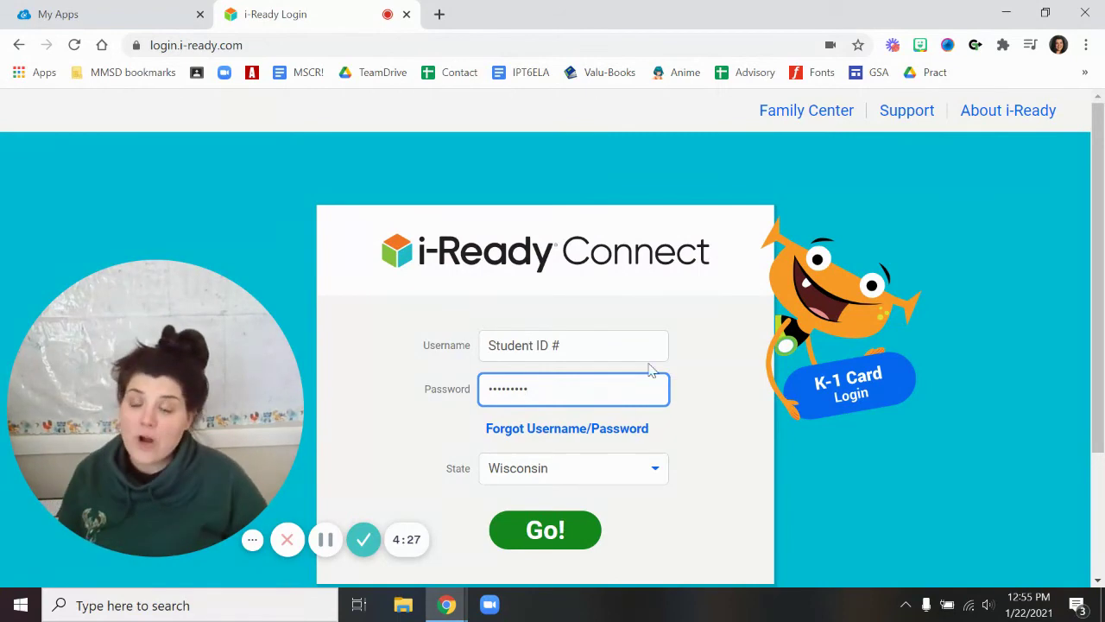
click(147, 26)
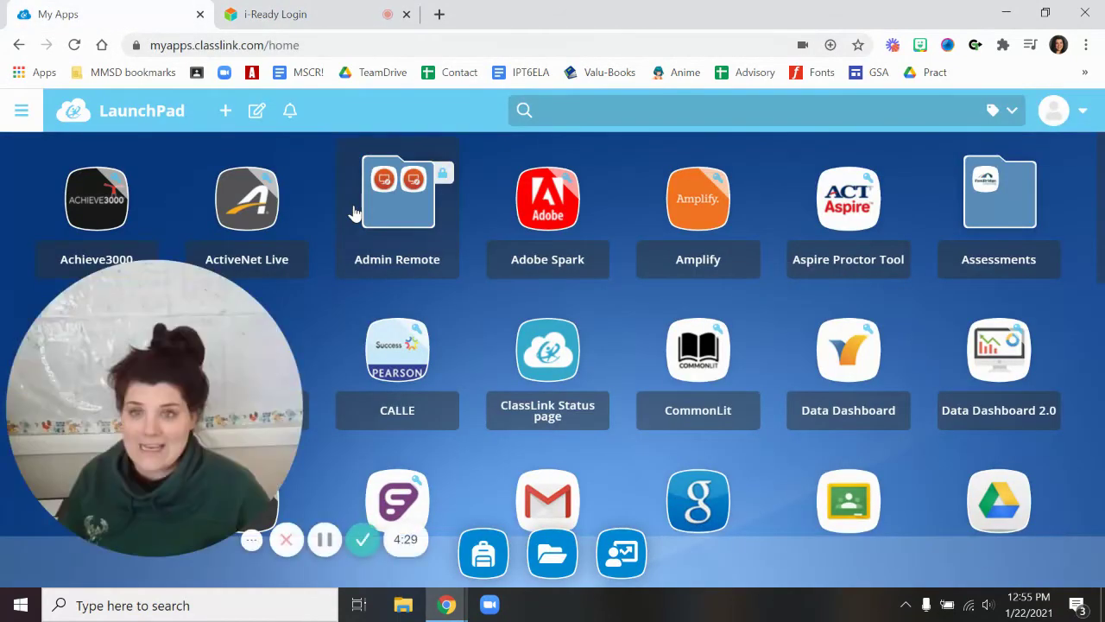